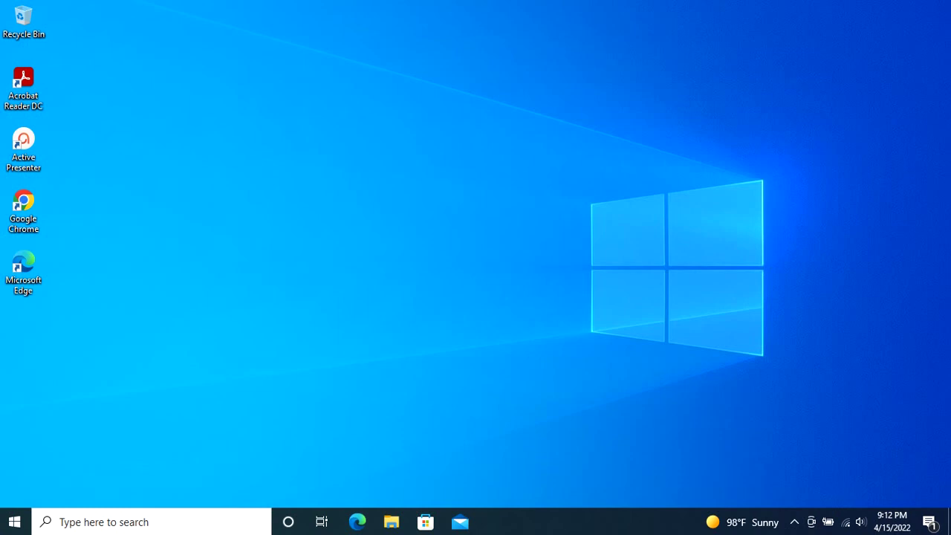
Step: Open Device Manager from the Control Panel
left_click(185, 526)
type("contro")
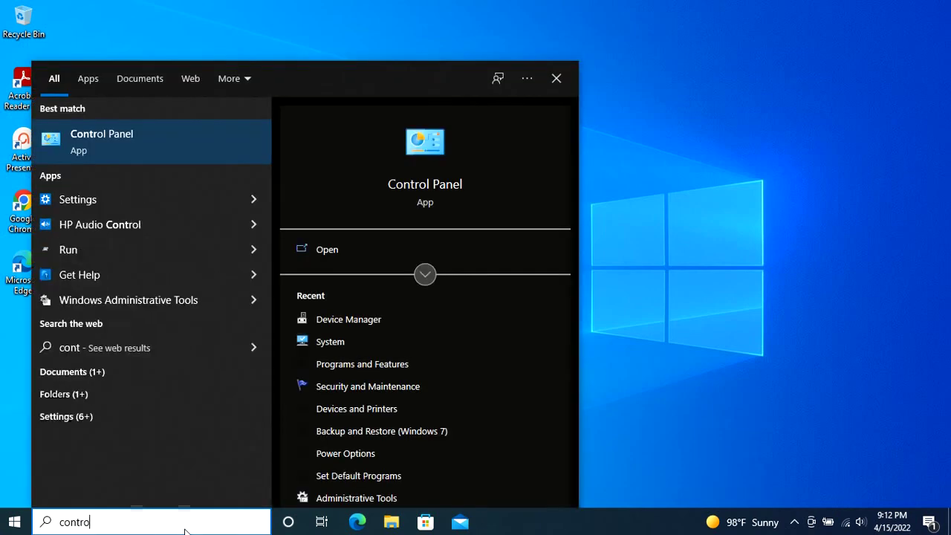
key("Return")
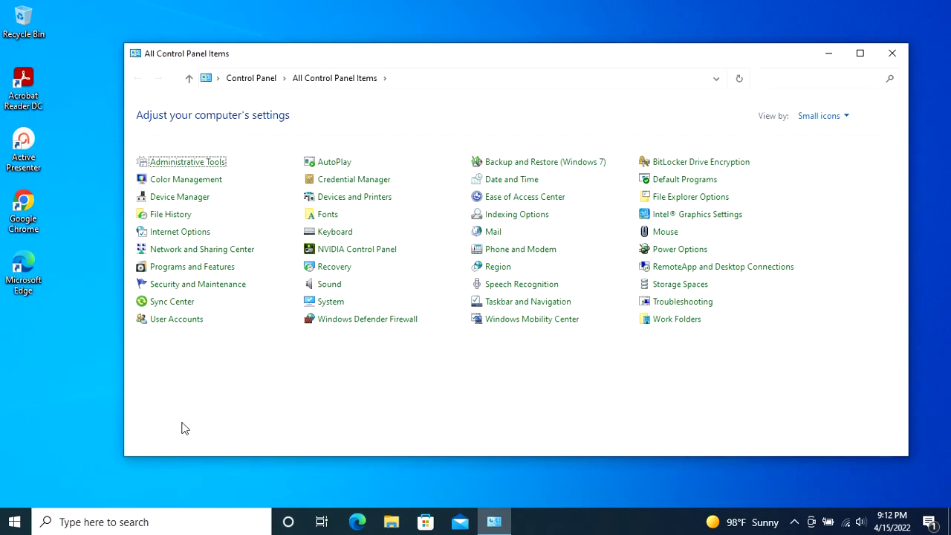
left_click(178, 198)
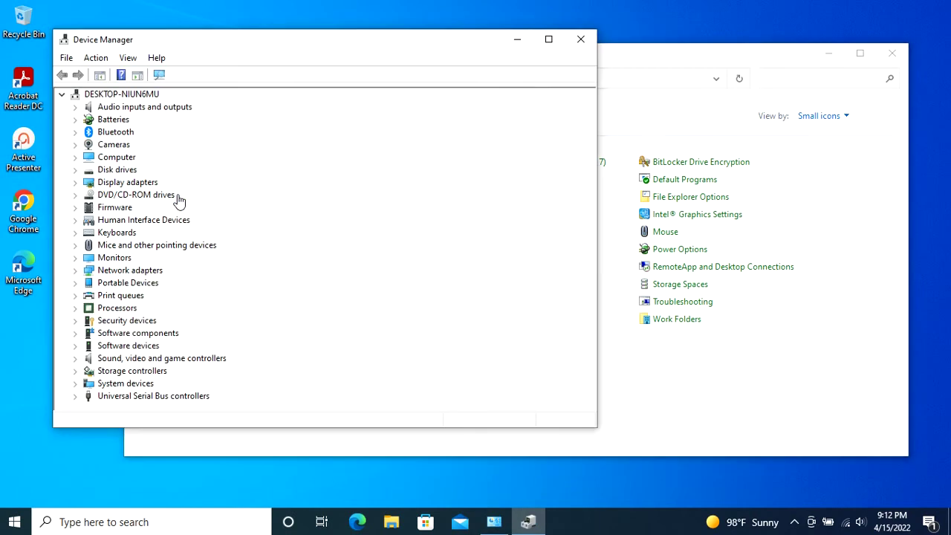
Step: Show the Hardware Ids property in the details of the Realtek(R) Audio device under Sound, video and game controllers
left_click(75, 358)
left_click(122, 384)
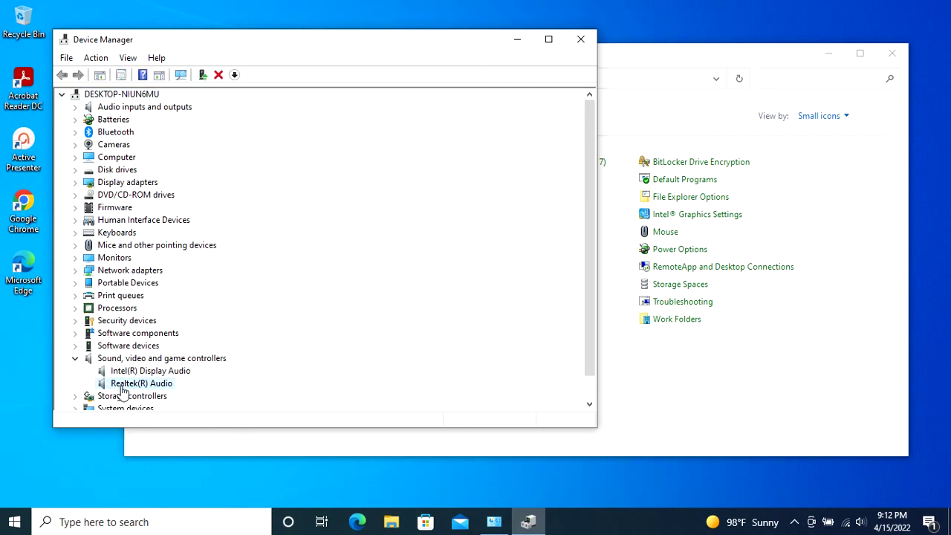
right_click(123, 391)
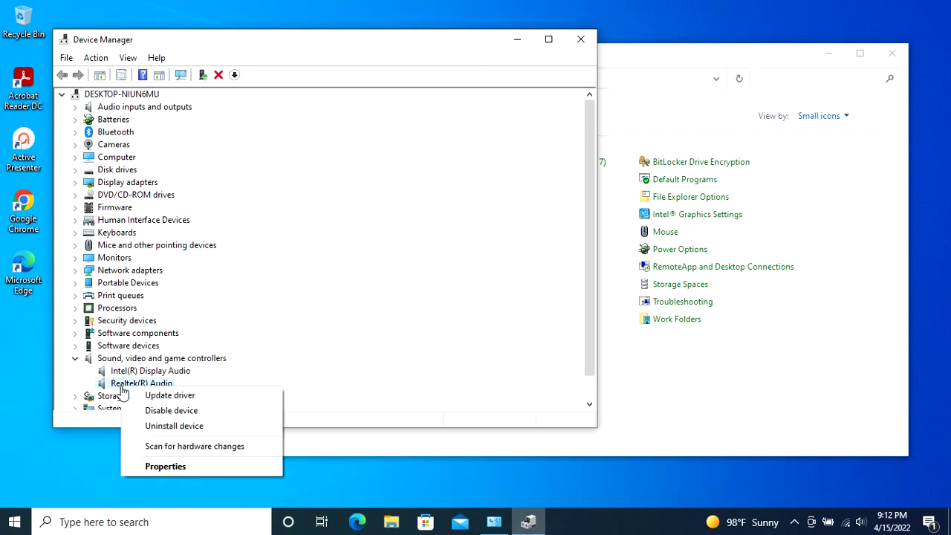
left_click(160, 466)
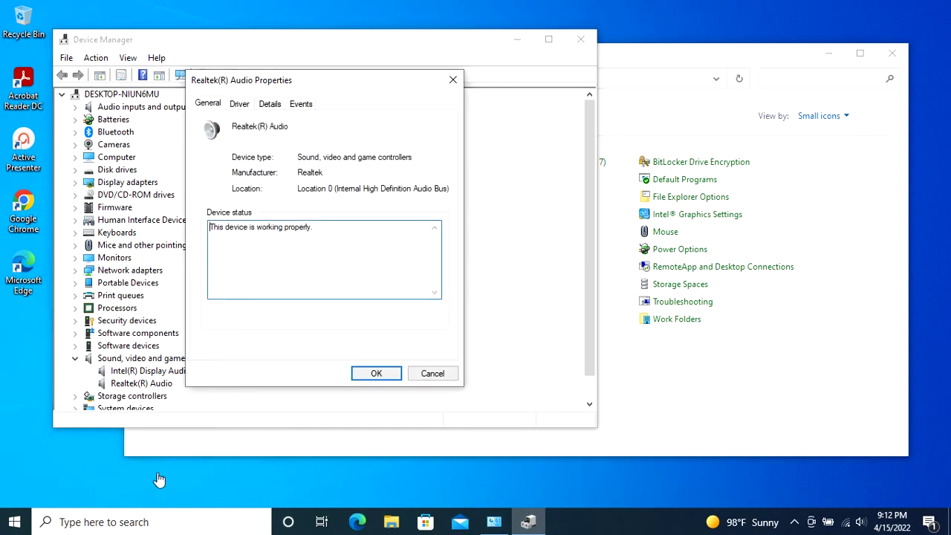
left_click(267, 106)
left_click(283, 177)
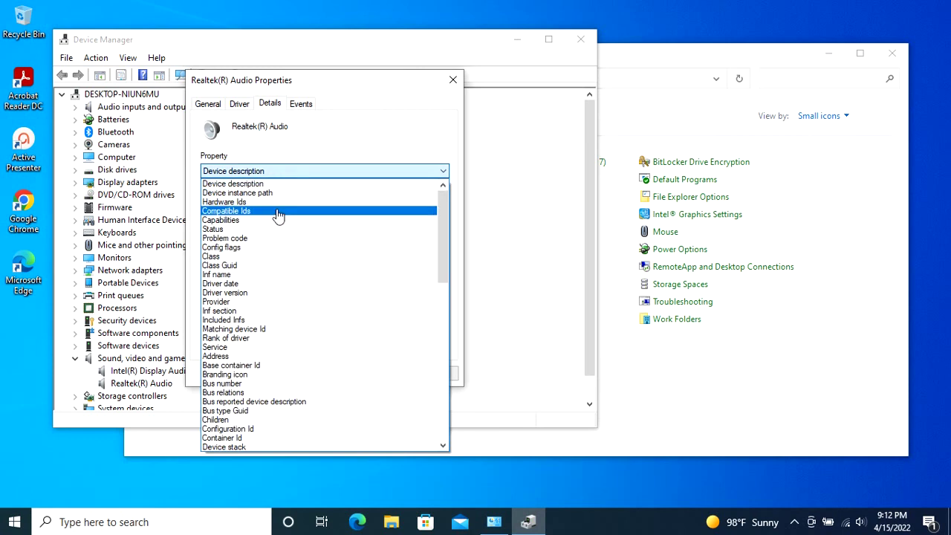
left_click(277, 202)
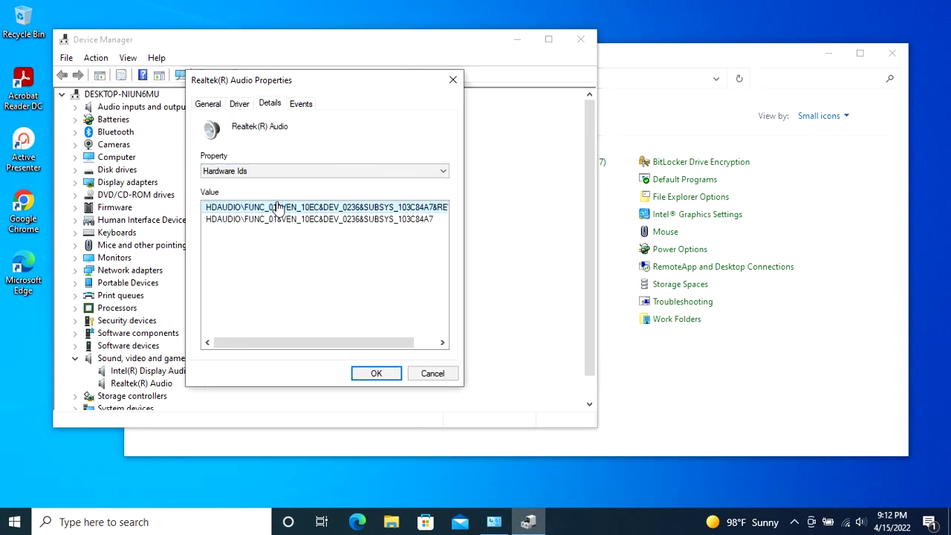
Step: Copy both hardware ID values of the Realtek(R) Audio device
left_click(361, 210)
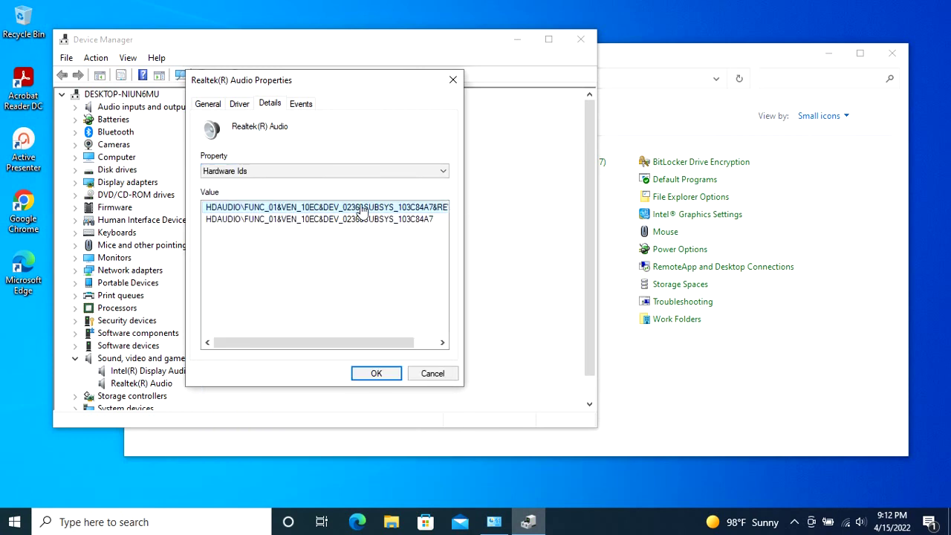
left_click(435, 223)
left_click_drag(394, 249, 361, 209)
right_click(361, 217)
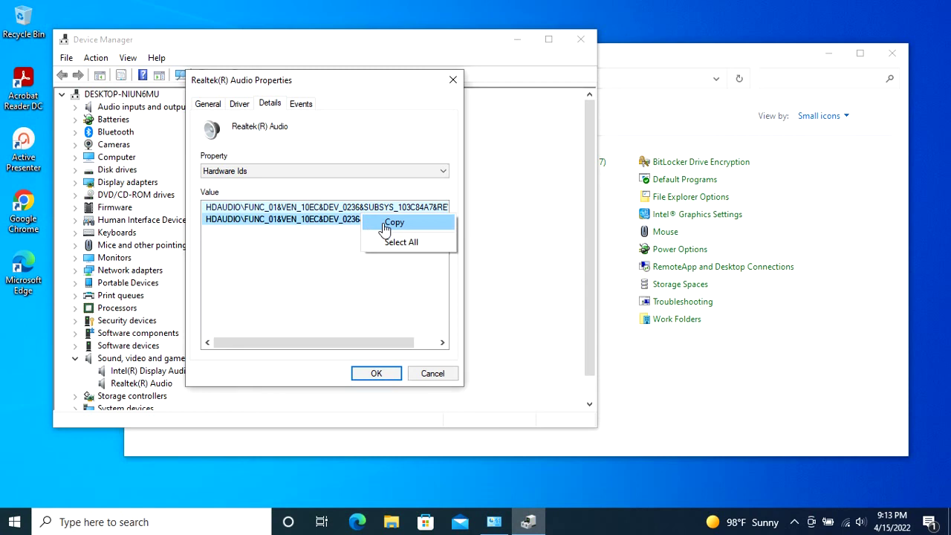
left_click(387, 226)
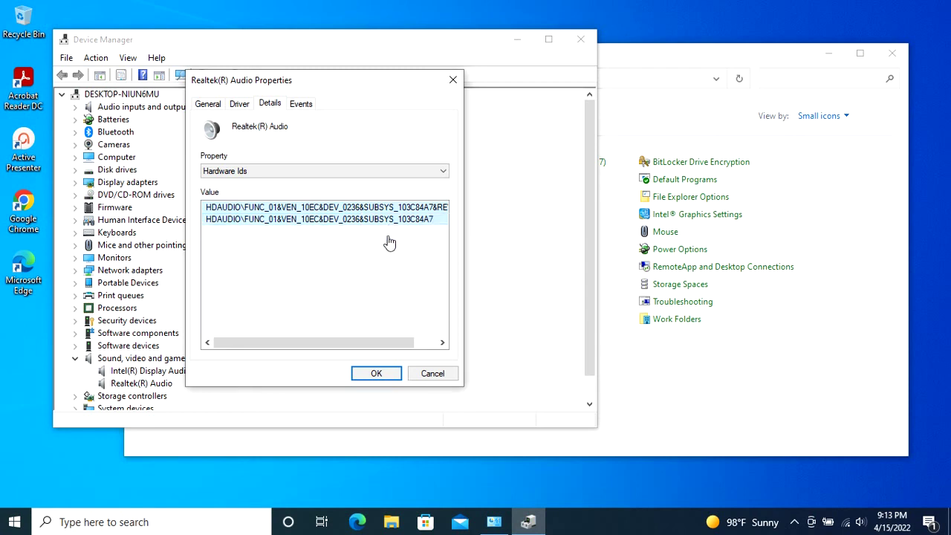
Step: Open Notepad and paste the copied hardware IDs into a blank document
left_click(229, 523)
type("note")
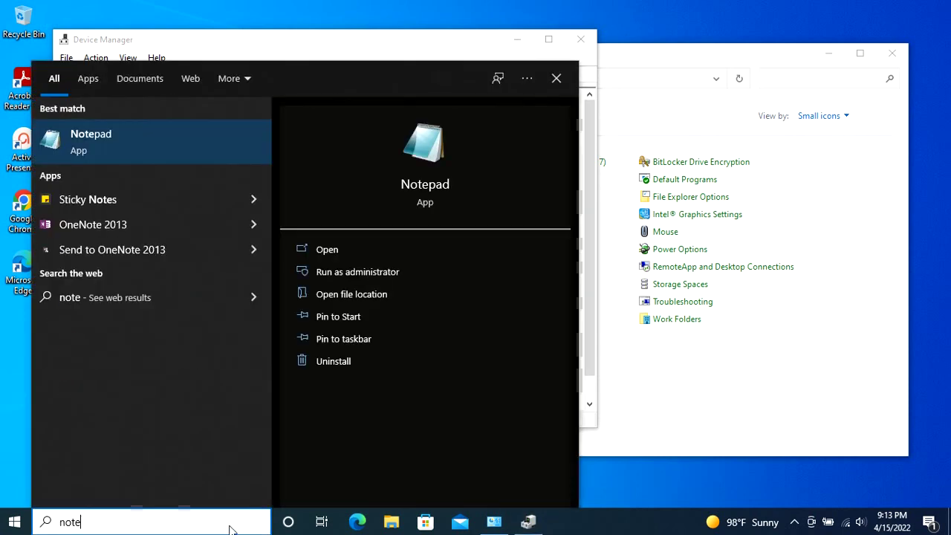
key("Return")
key("ctrl+v")
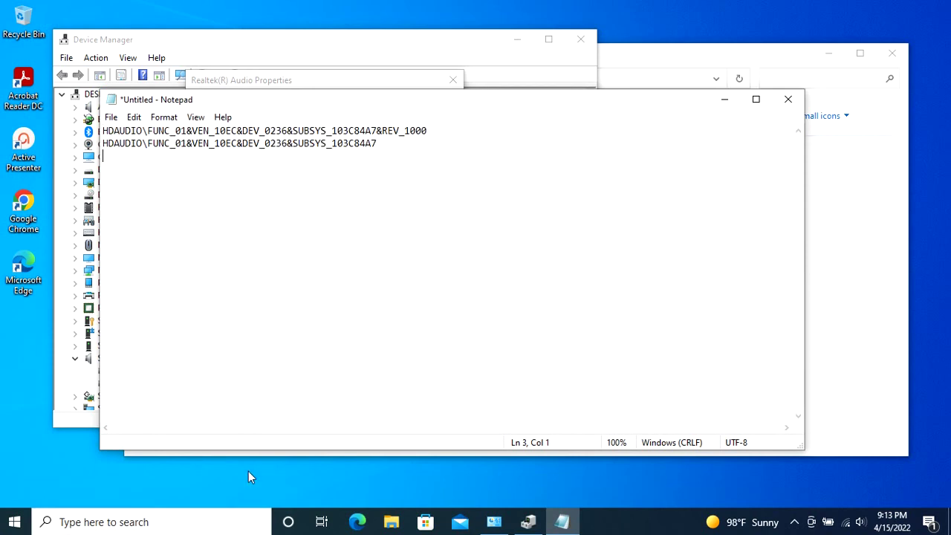
Step: Clear the desktop by minimizing Notepad and the Control Panel and closing the audio properties and Device Manager
left_click(725, 102)
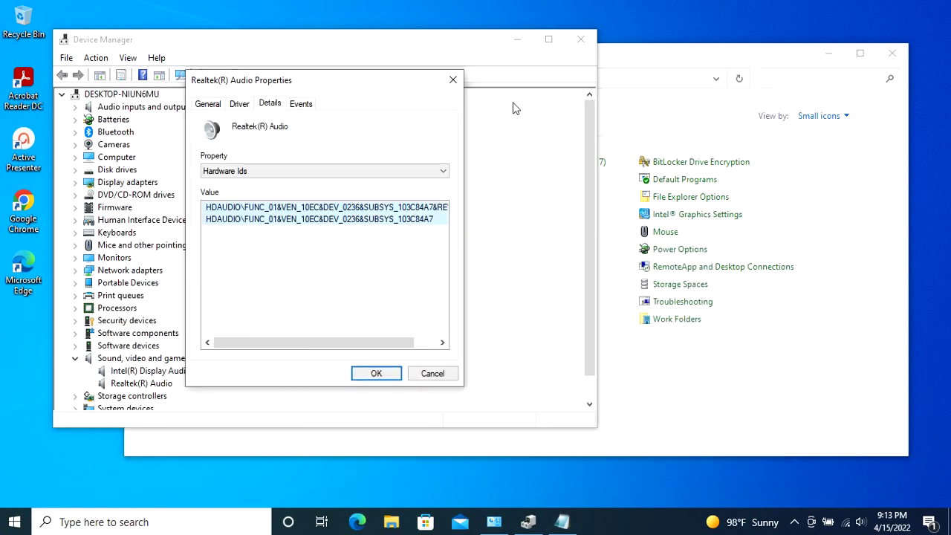
left_click(452, 82)
left_click(581, 40)
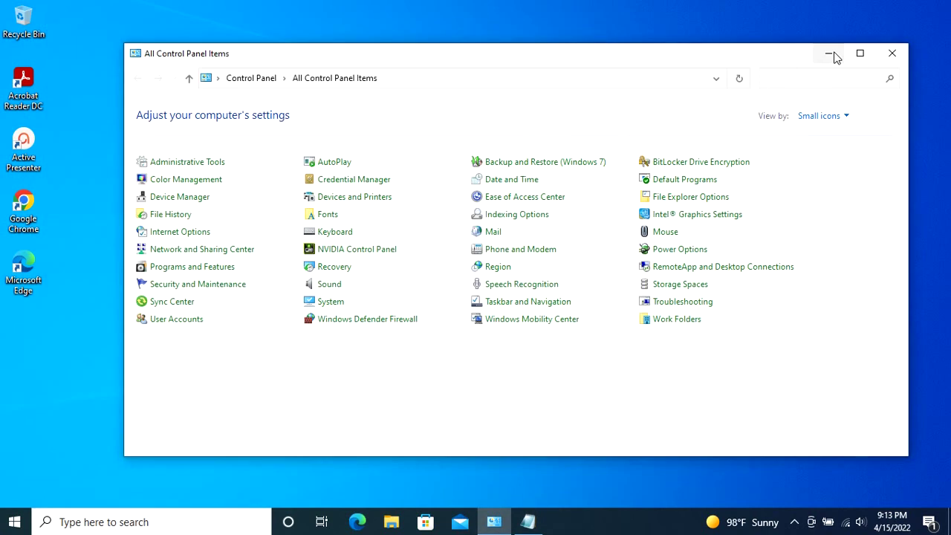
left_click(830, 54)
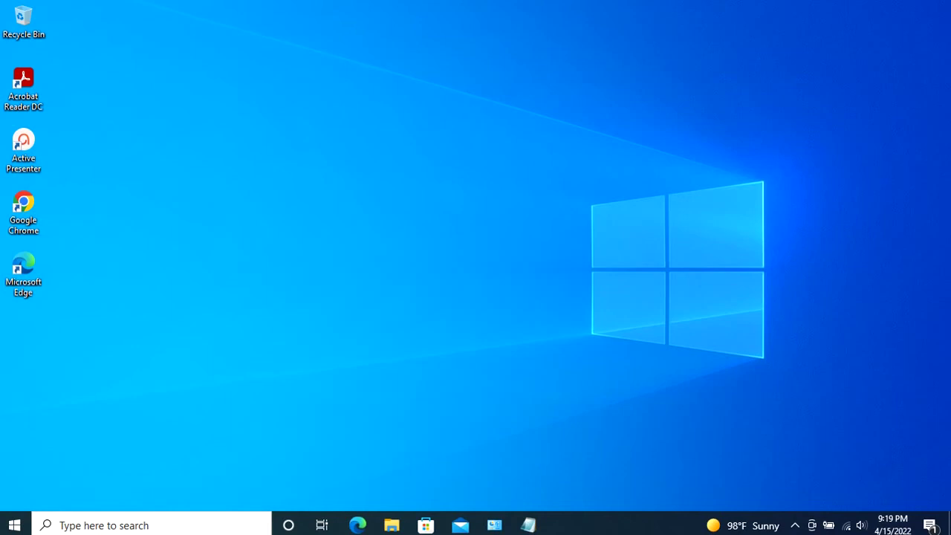
Step: Open the Local Group Policy Editor by running gpedit.msc
key("super+x")
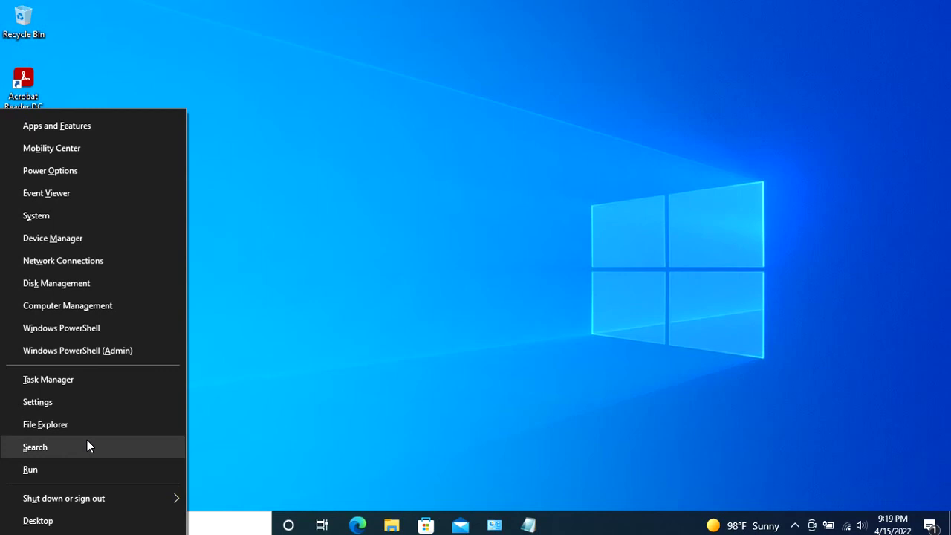
left_click(78, 469)
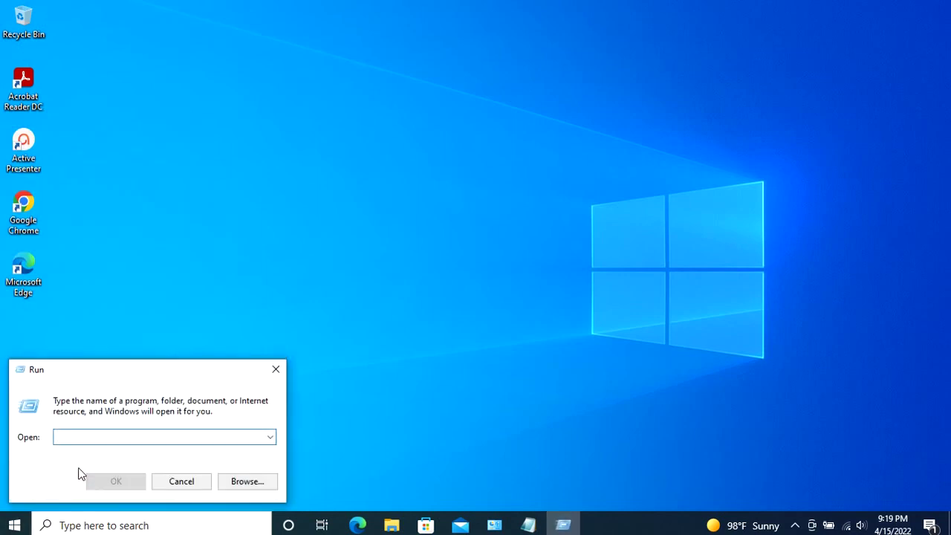
type("gpedit")
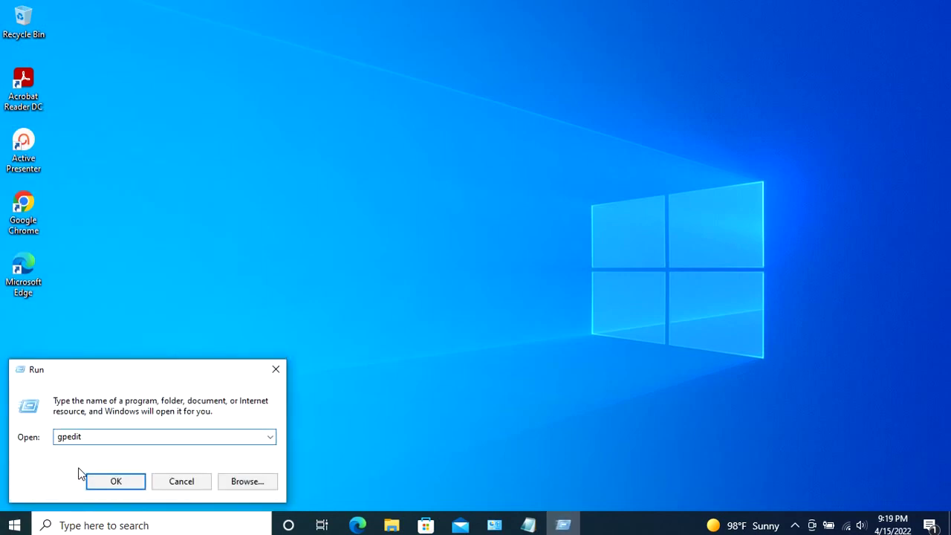
type(".msc")
key("Return")
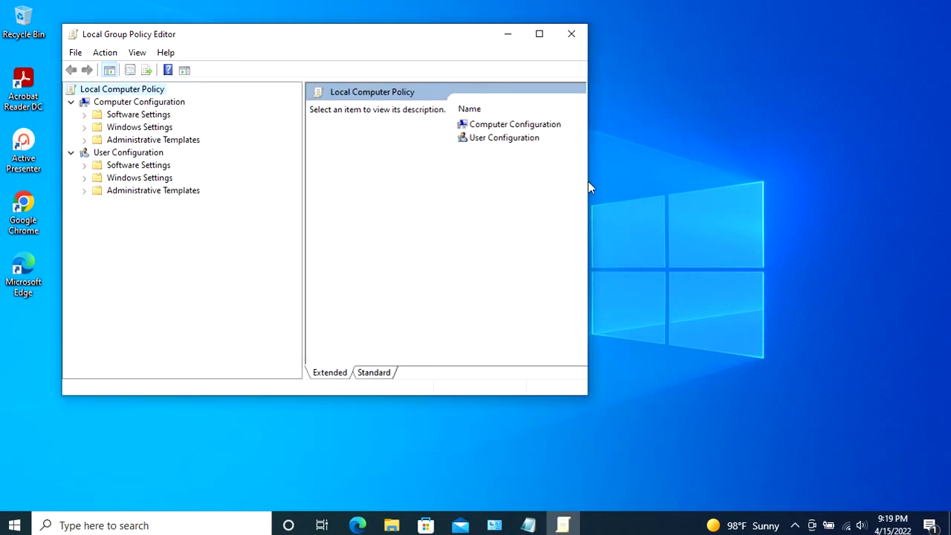
Step: Widen the editor window and open Device Installation Restrictions under Computer Configuration > Administrative Templates > System > Device Installation
left_click_drag(587, 186, 871, 188)
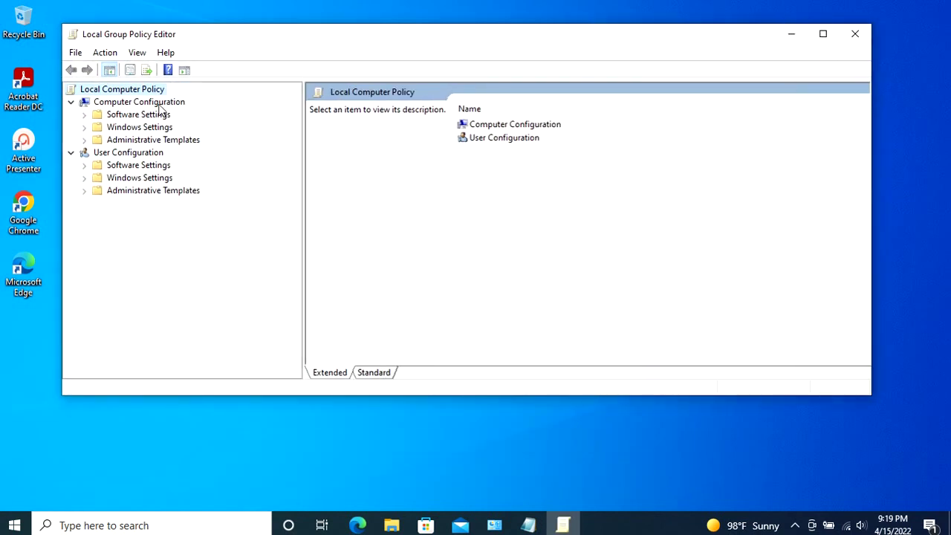
left_click(84, 140)
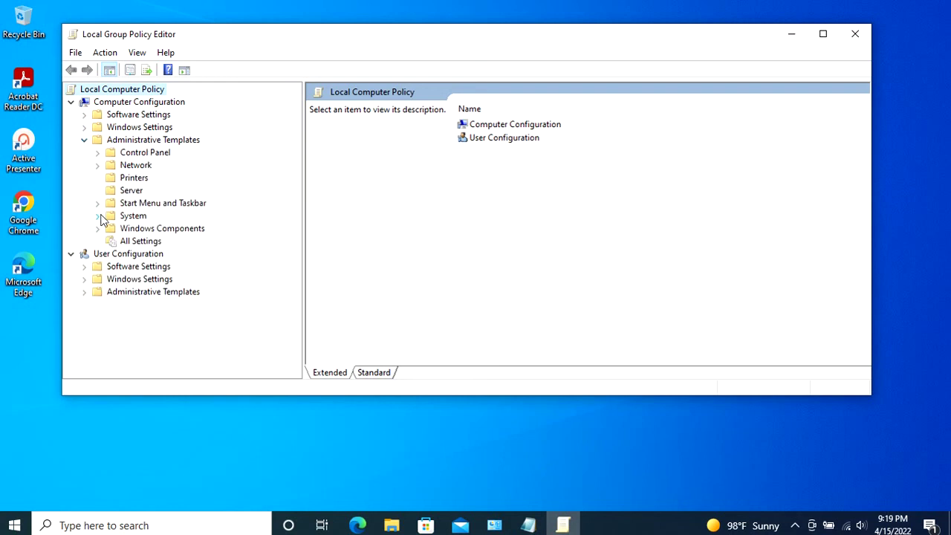
left_click(98, 215)
left_click(110, 178)
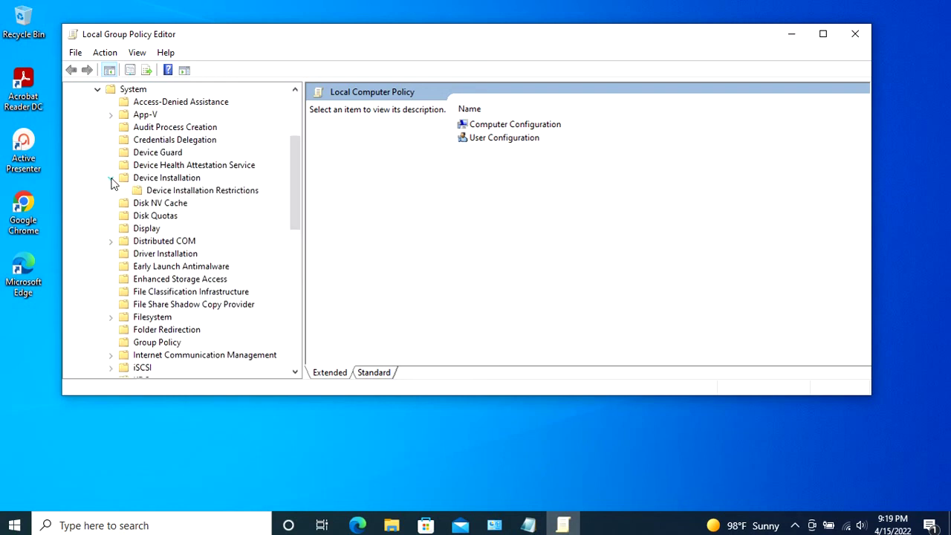
left_click(158, 192)
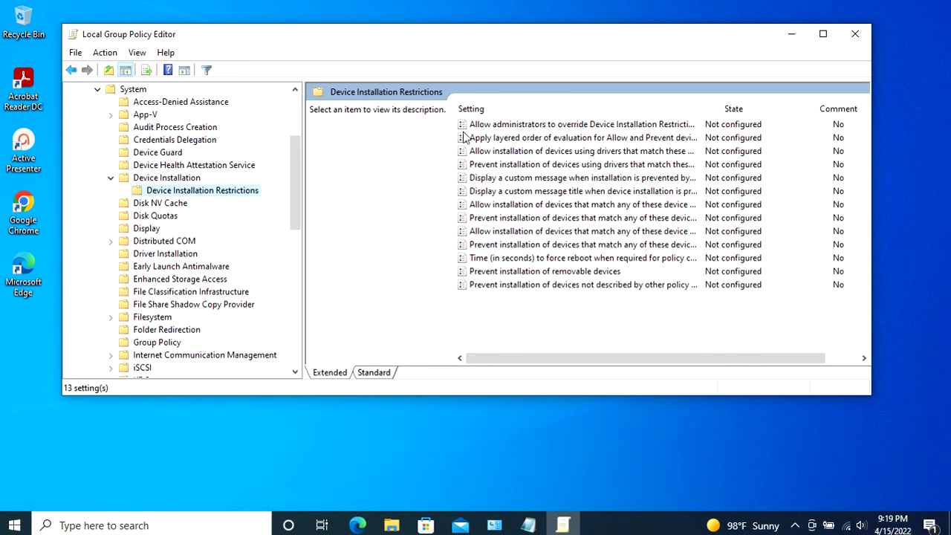
Step: Set "Prevent installation of devices that match any of these device IDs" to Enabled and open its device ID list
double_click(496, 218)
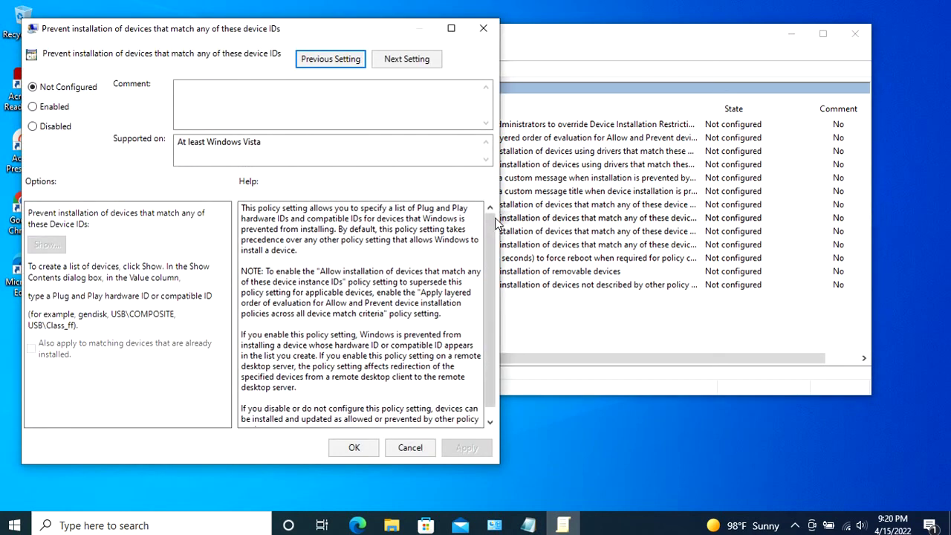
left_click(33, 108)
left_click(33, 108)
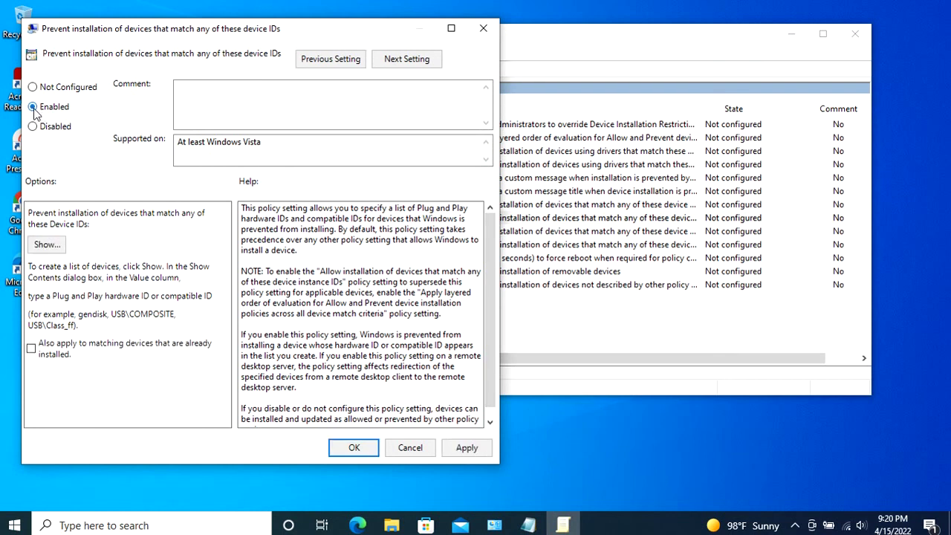
left_click(41, 251)
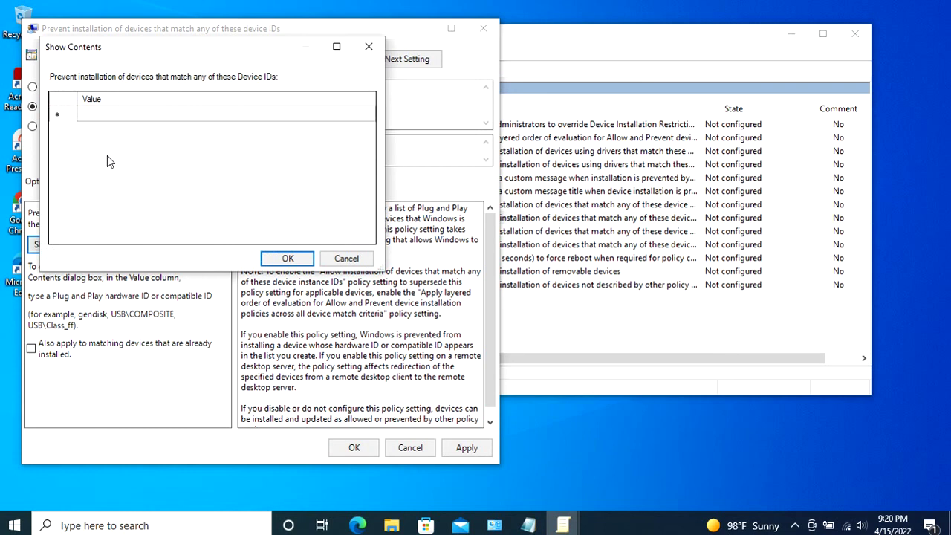
Step: Copy HDAUDIO\FUNC_01&VEN_10EC&DEV_0236&SUBSYS_103C84A7&REV_1000 from Notepad into the first row of the blocked device ID list
left_click(528, 525)
left_click_drag(436, 130, 103, 131)
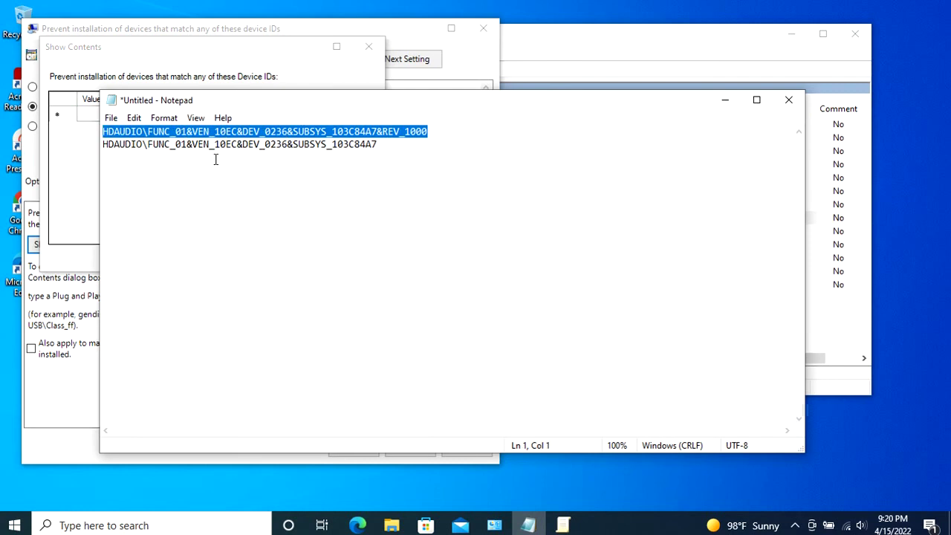
key("alt+Tab")
left_click(135, 114)
left_click(134, 114)
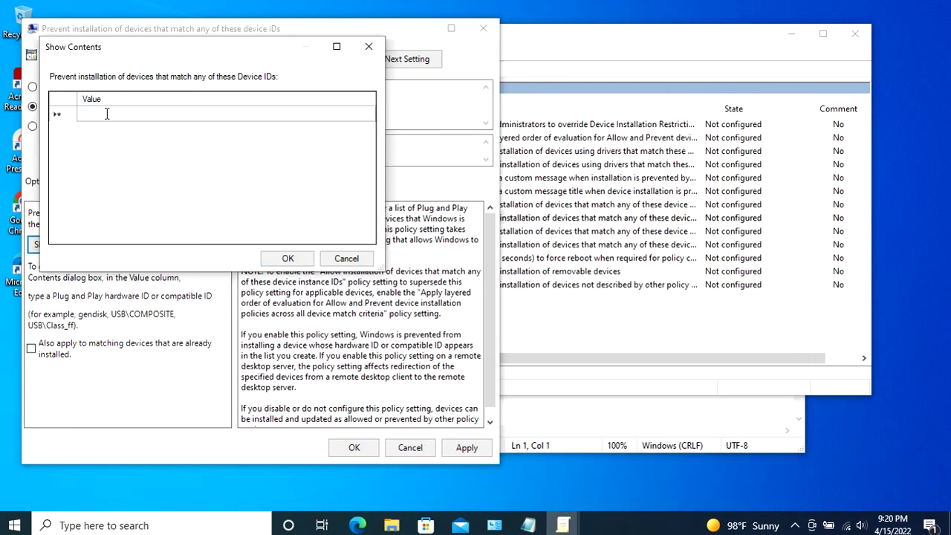
key("ctrl+v")
left_click(108, 129)
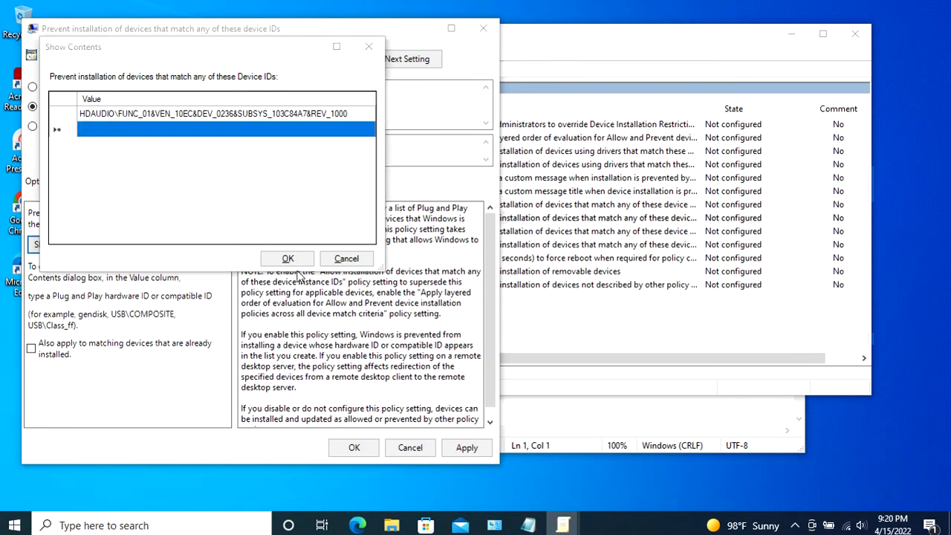
Step: Copy HDAUDIO\FUNC_01&VEN_10EC&DEV_0236&SUBSYS_103C84A7 from Notepad into the list's second row and save the list and the policy
key("alt+Tab")
left_click_drag(377, 144, 94, 147)
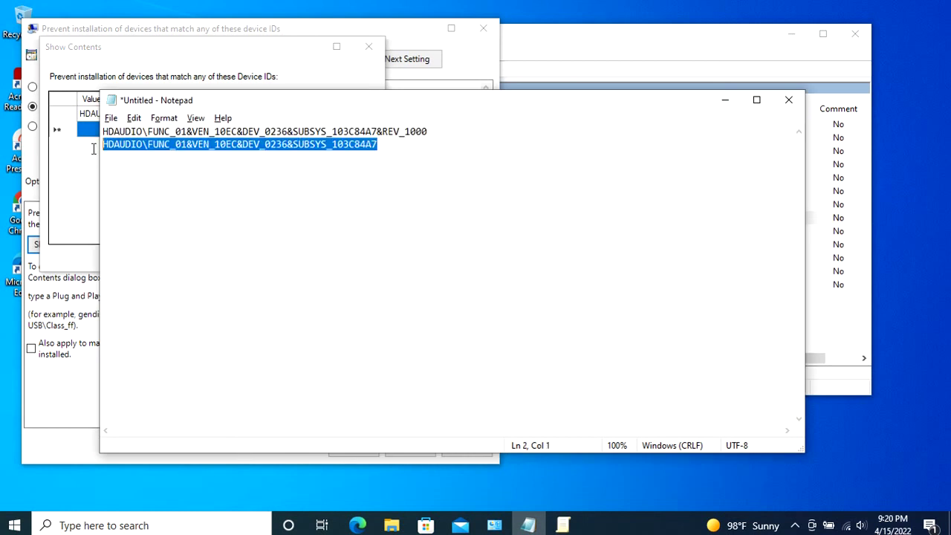
key("alt+Tab")
key("ctrl+v")
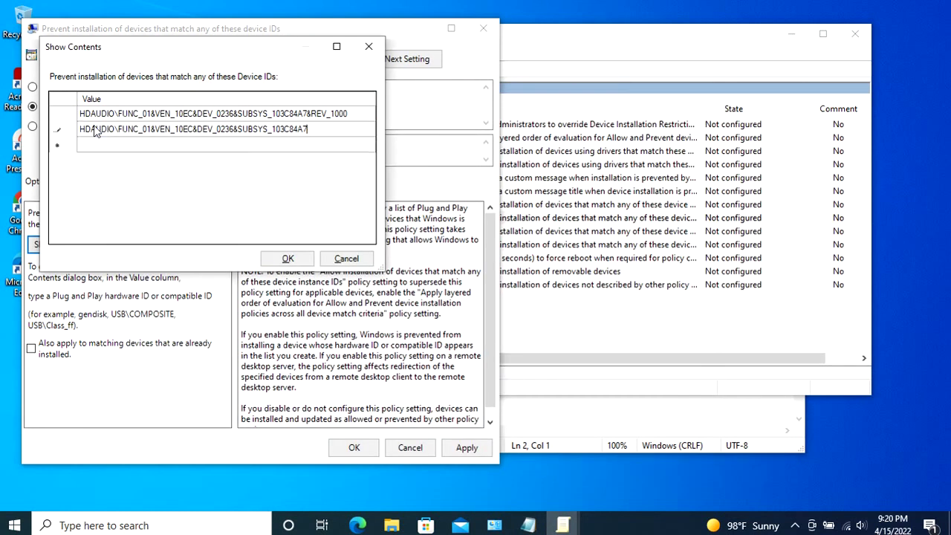
left_click(286, 259)
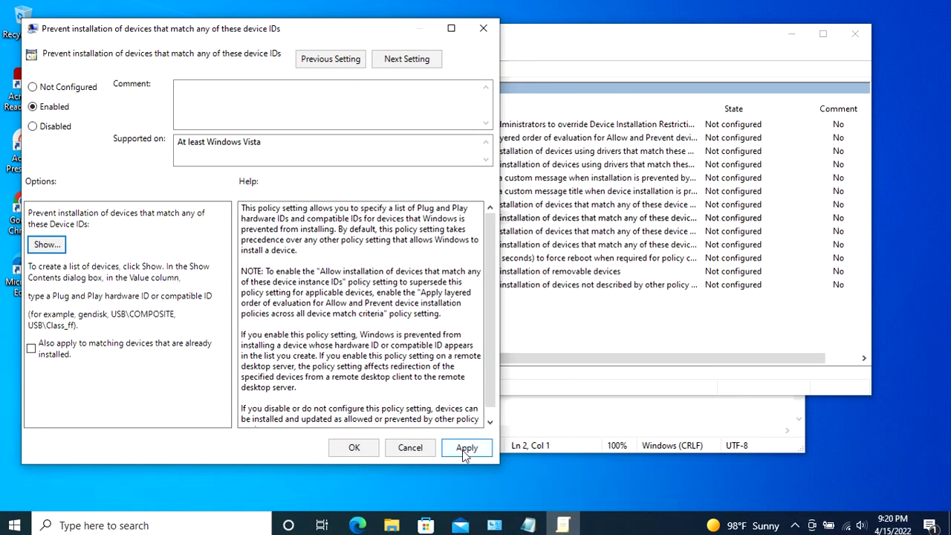
left_click(357, 447)
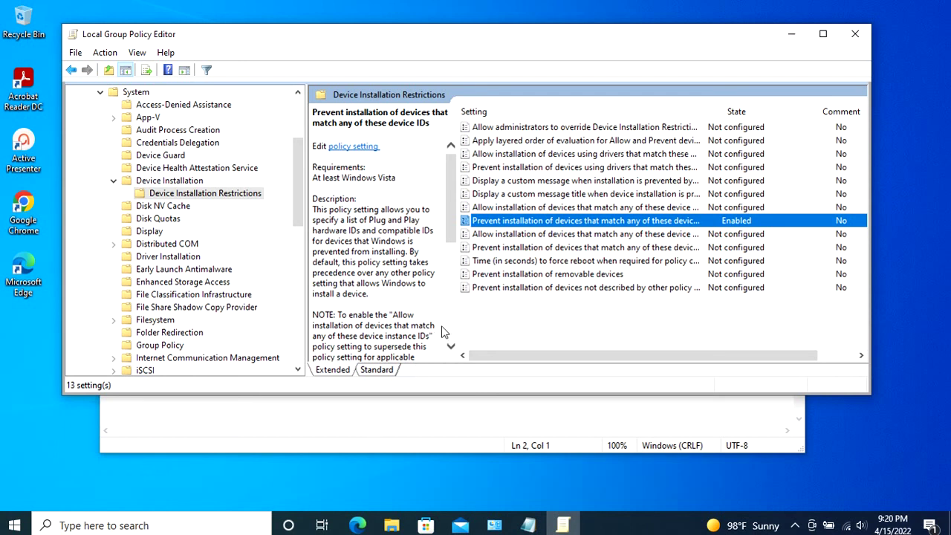
Step: Set the "Prevent installation of devices that match any of these device IDs" policy back to Not Configured and apply it
double_click(492, 220)
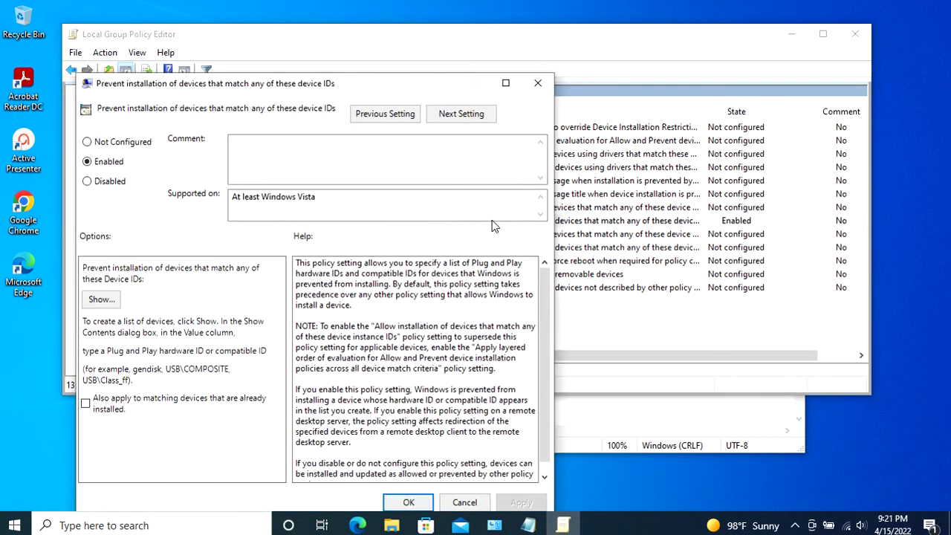
left_click(88, 142)
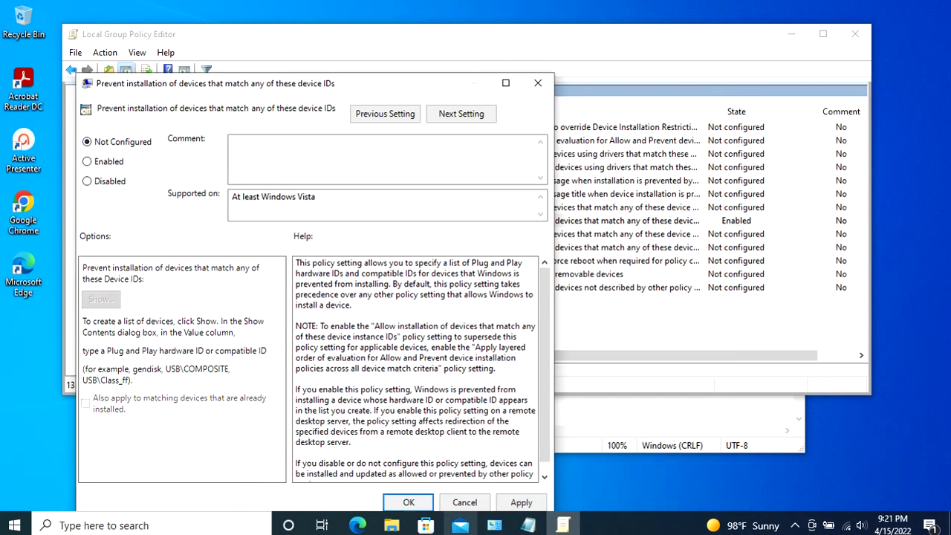
left_click(522, 503)
left_click(461, 503)
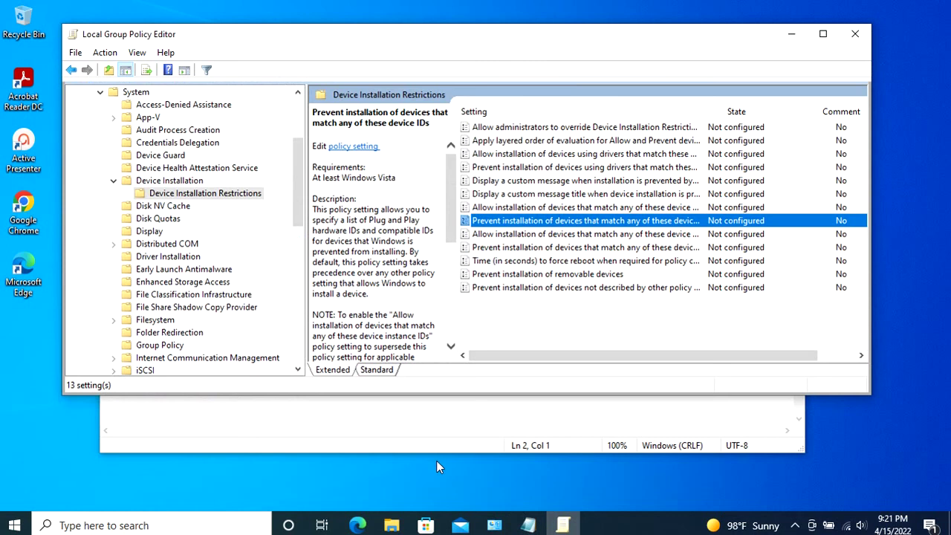